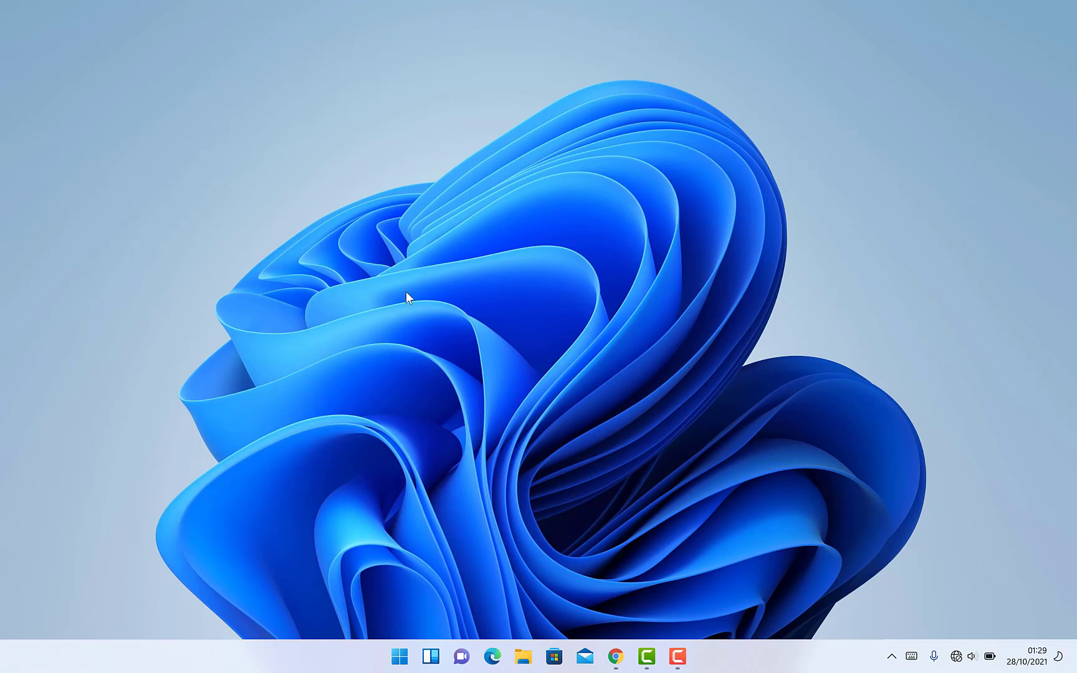
Search for and open the Photos app, and dismiss the tip about adding folders with photos.
left_click(398, 670)
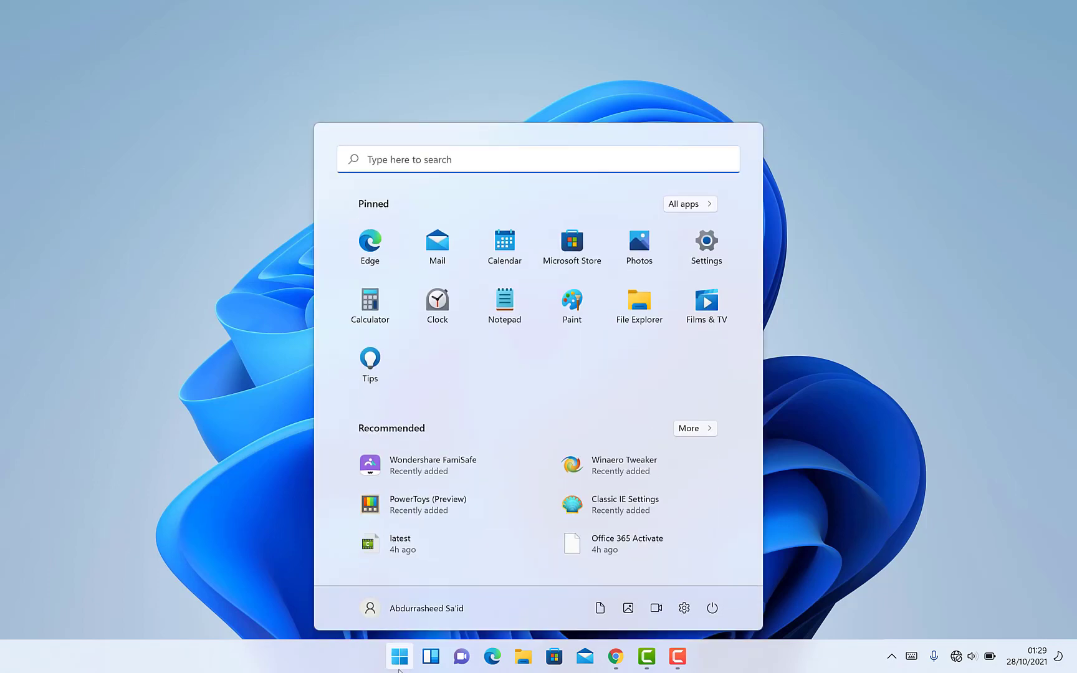
type("phot")
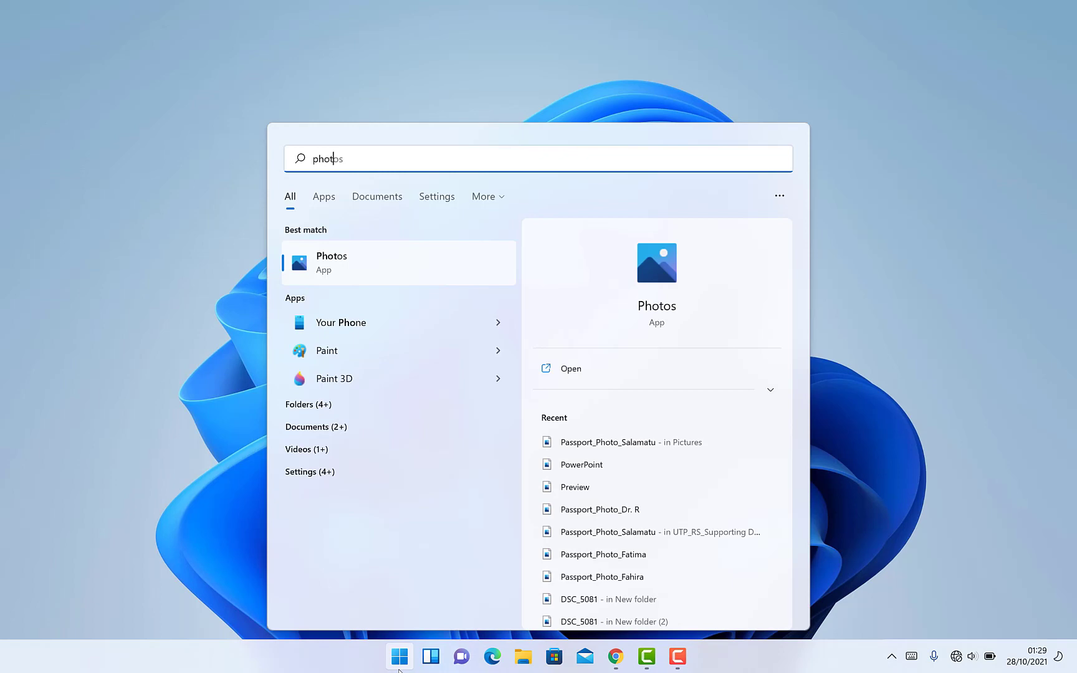
type("os")
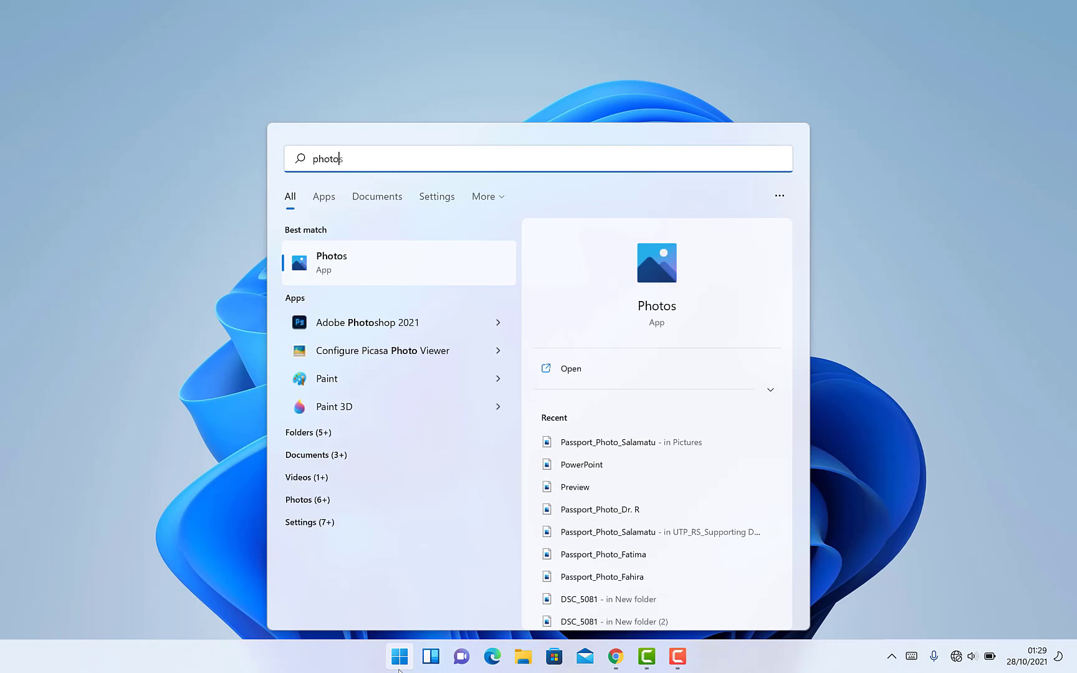
left_click(379, 267)
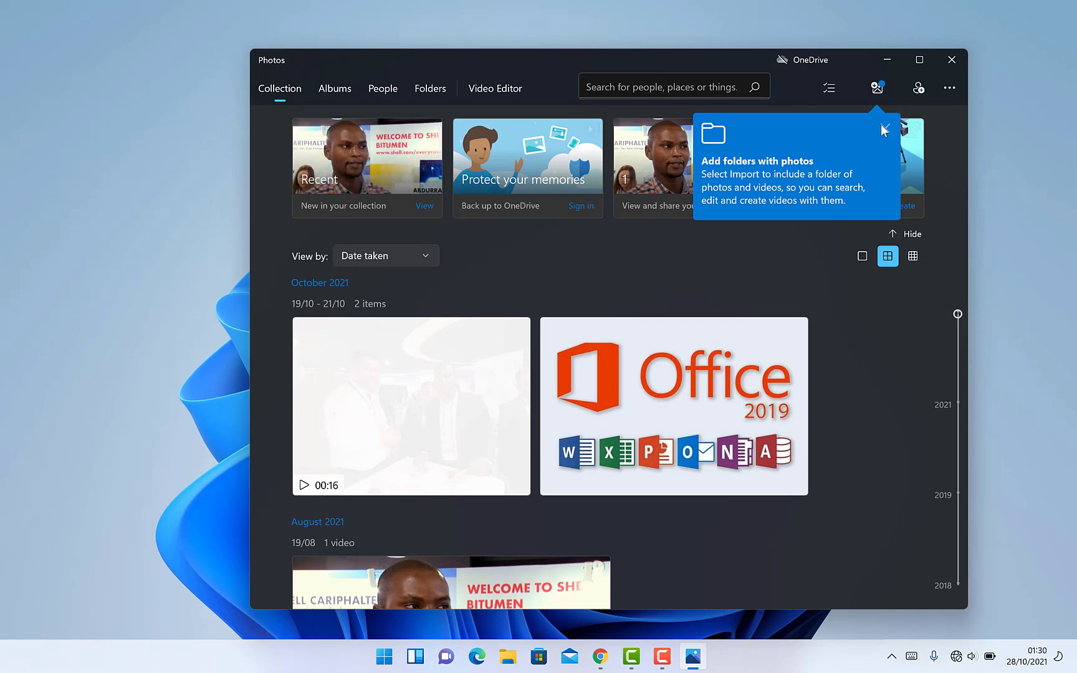
left_click(883, 129)
Look through the Albums, People, Folders and Video Editor sections.
left_click(330, 88)
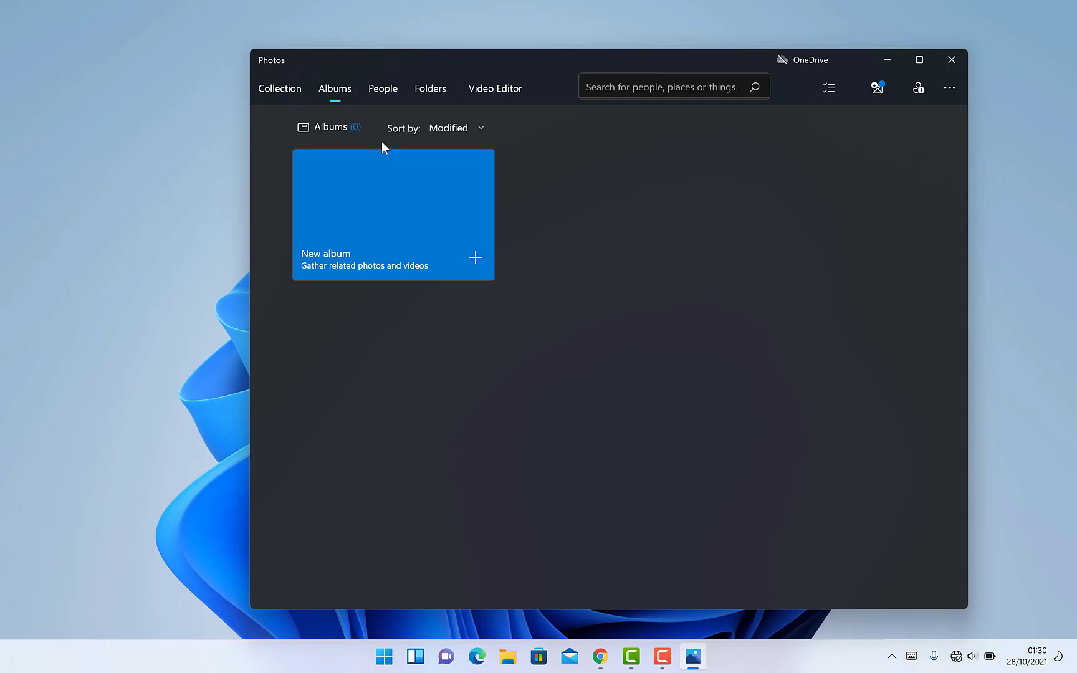
left_click(385, 91)
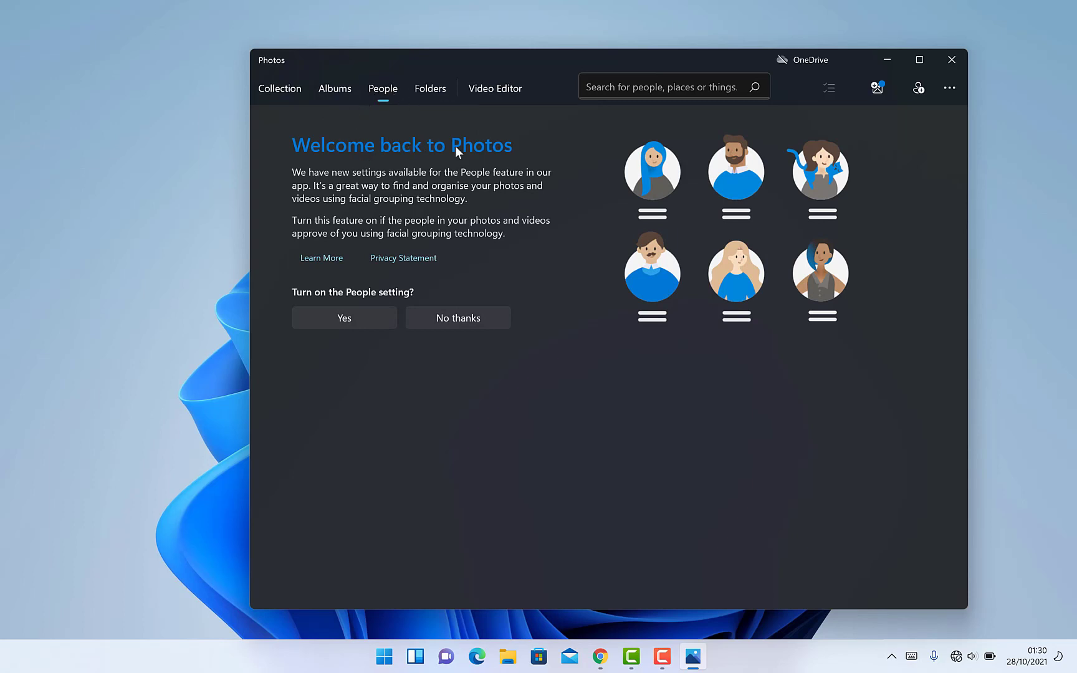
left_click(431, 90)
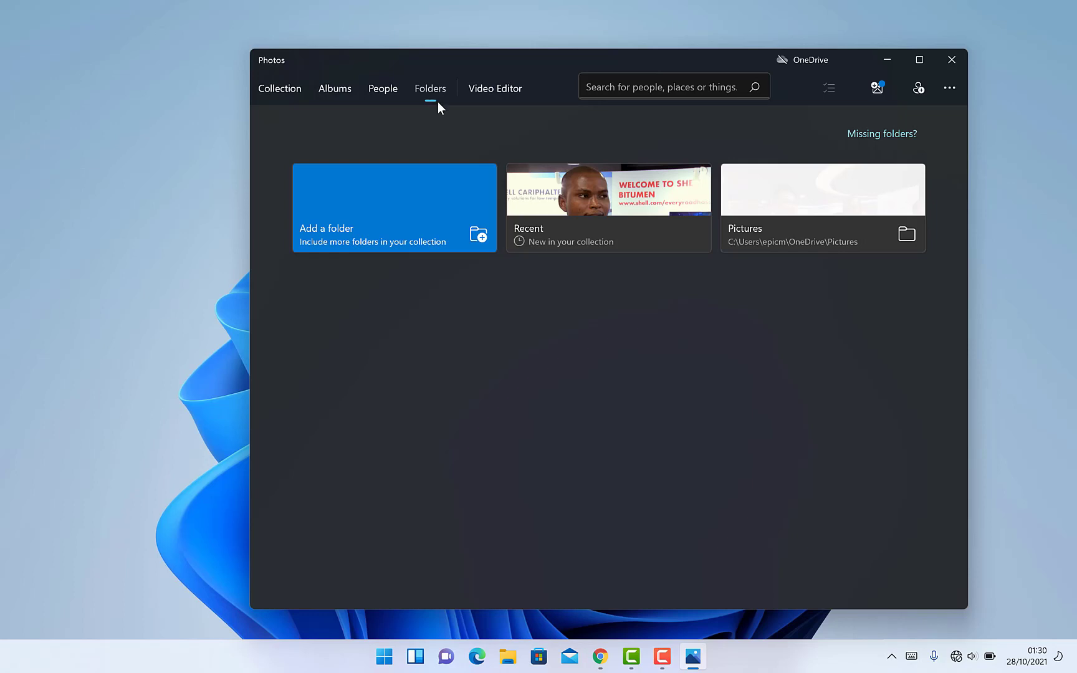
left_click(493, 88)
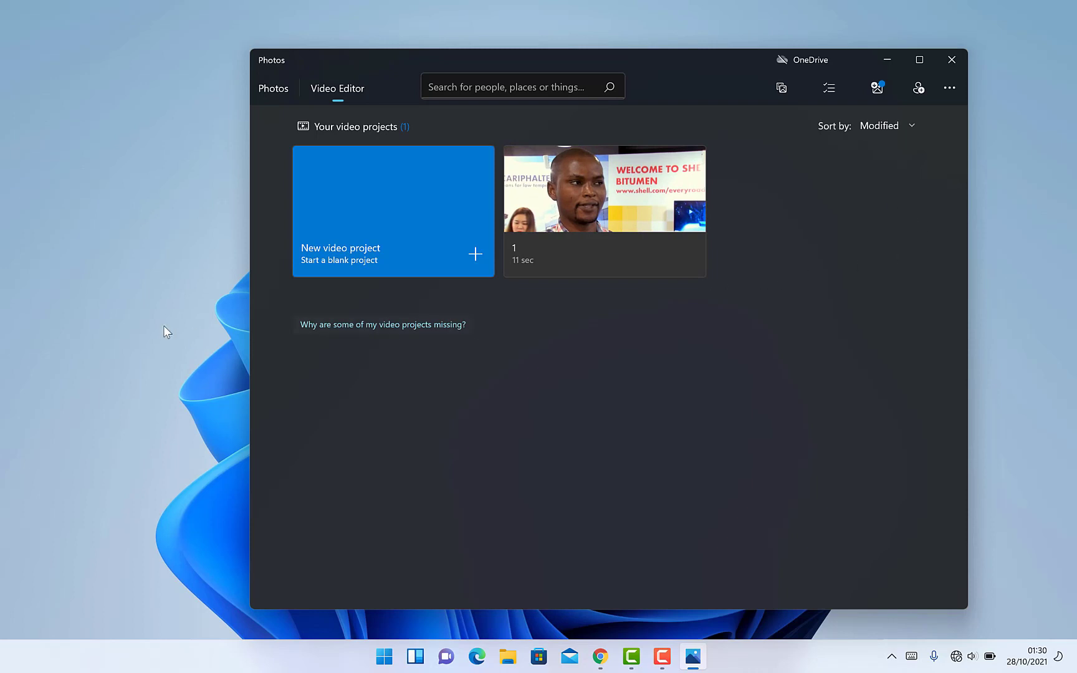
Open video project 1 and play its preview to about the halfway point, pausing it there.
left_click(579, 192)
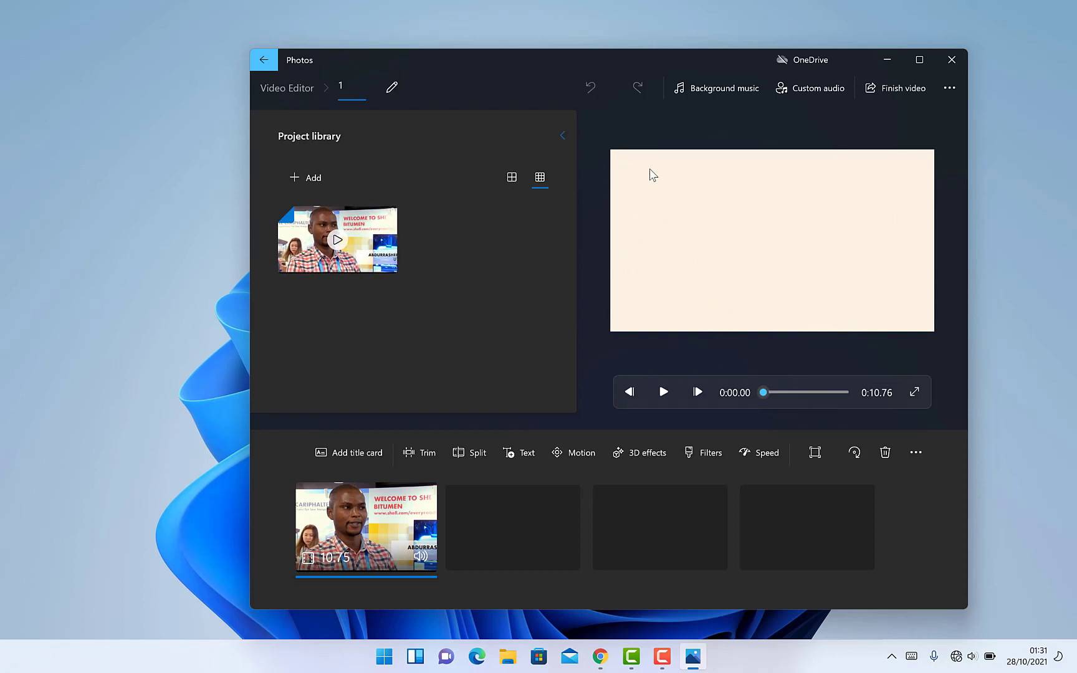
left_click(663, 394)
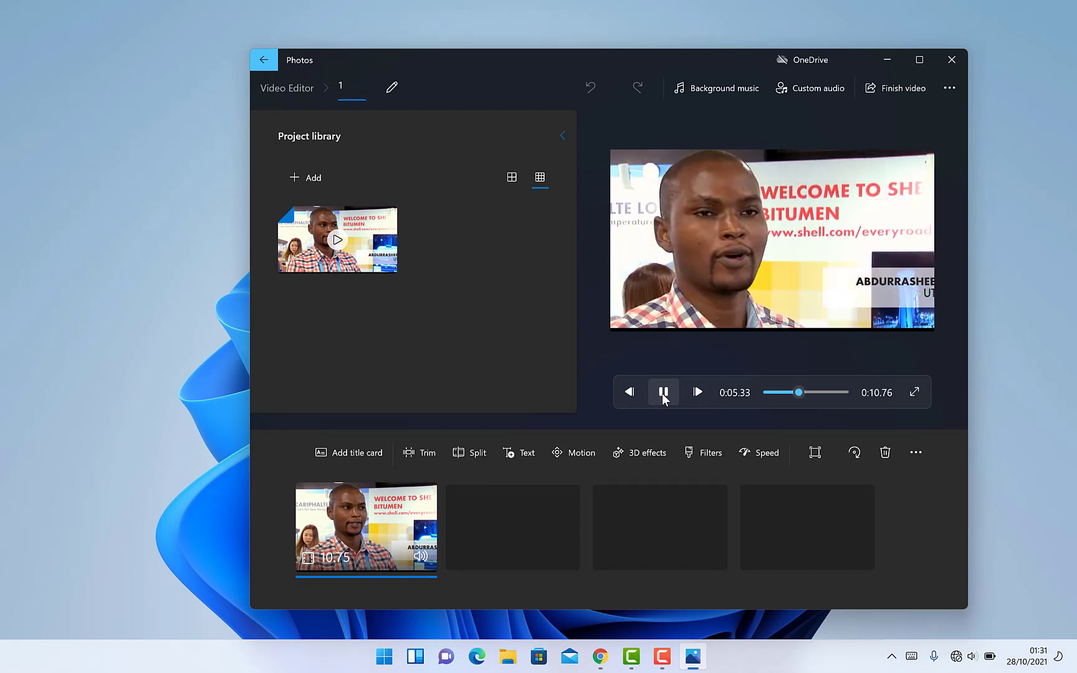
left_click(663, 394)
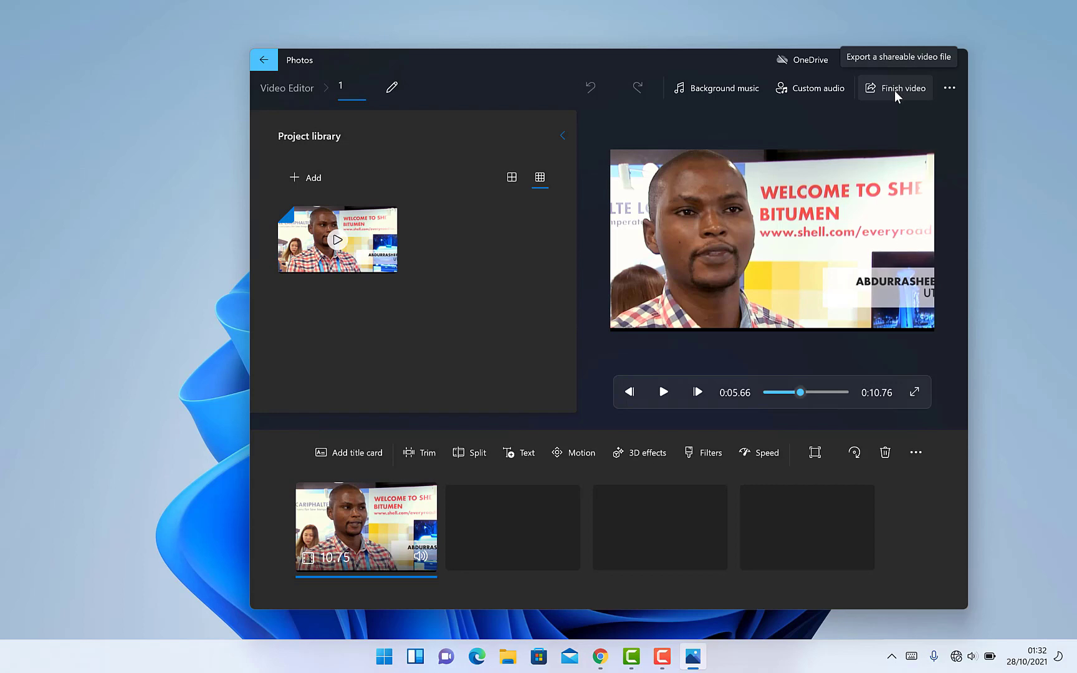
Examine the project's additional options, such as duplication, backup, themes and aspect ratio, without changing any.
left_click(949, 88)
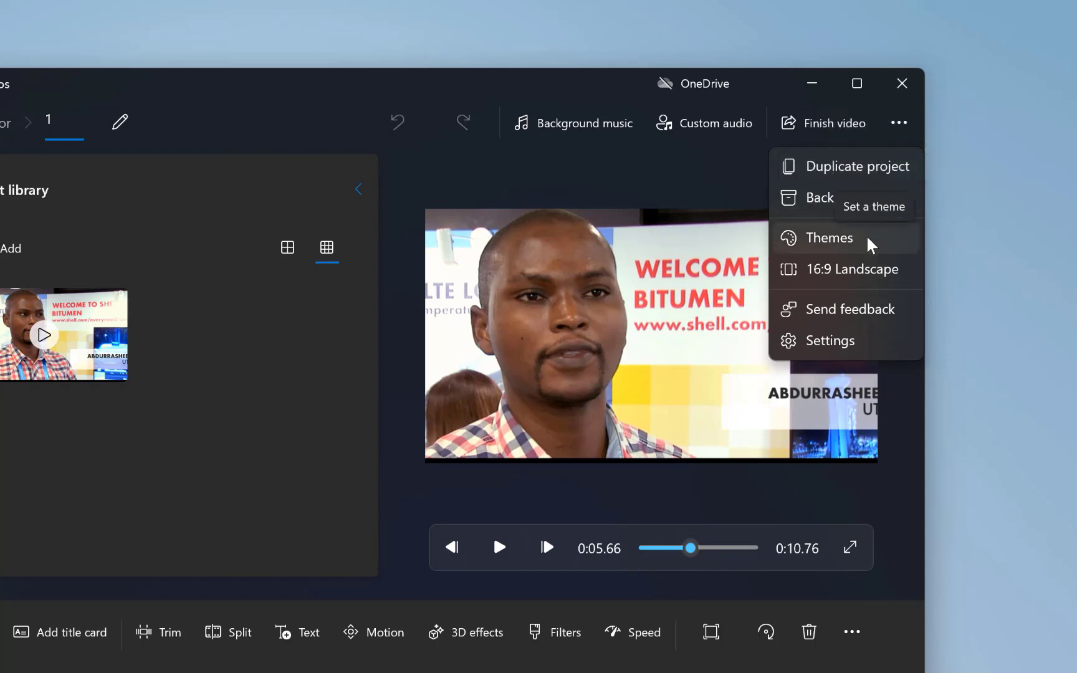
mouse_move(889, 274)
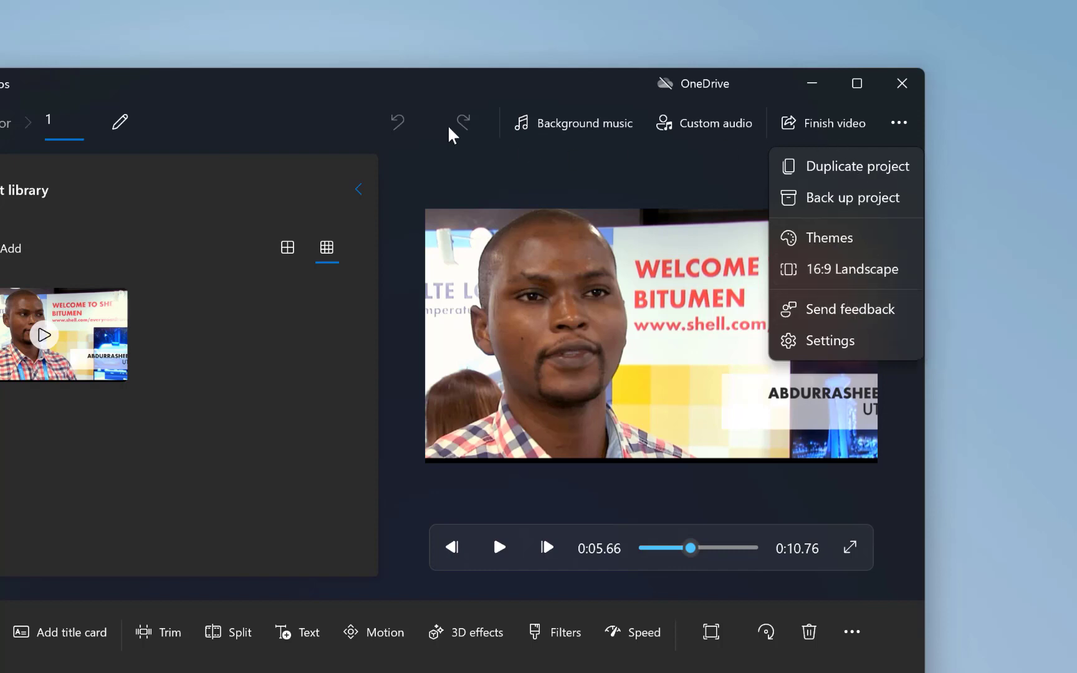
left_click(217, 259)
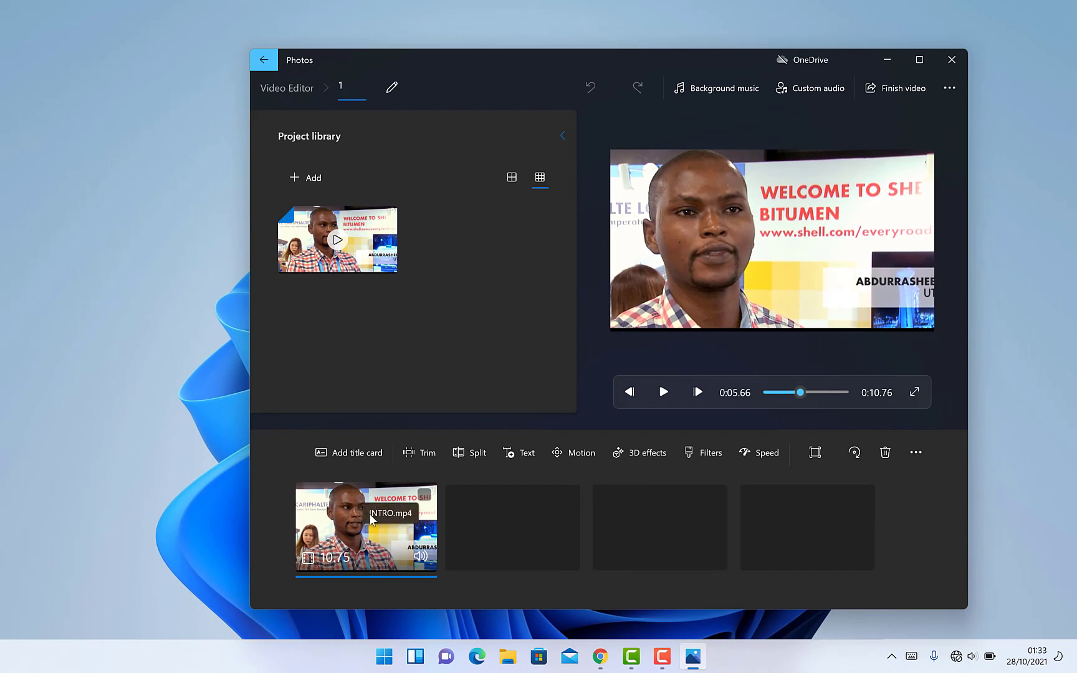
Trim the storyboard clip at both its start and end, leaving a clip length of about 5.20 seconds.
left_click(425, 453)
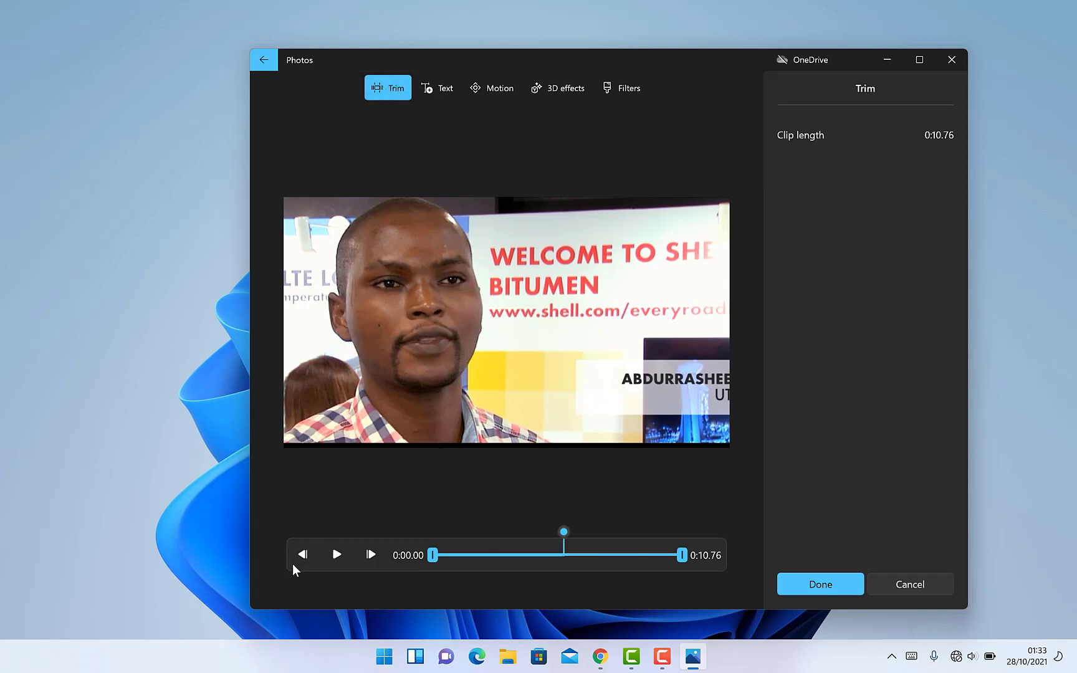
left_click_drag(433, 555, 490, 554)
left_click_drag(681, 555, 614, 539)
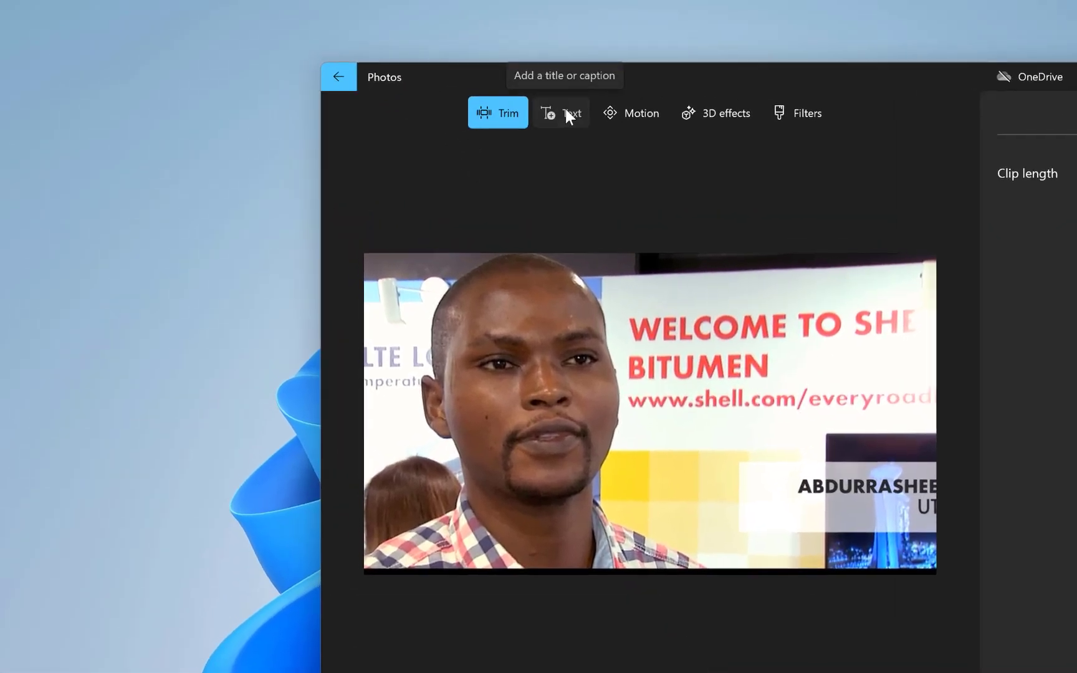
Examine the clip's text styles, Motion, 3D effects and Filters without applying any, and check the storyboard's extra options.
left_click(442, 91)
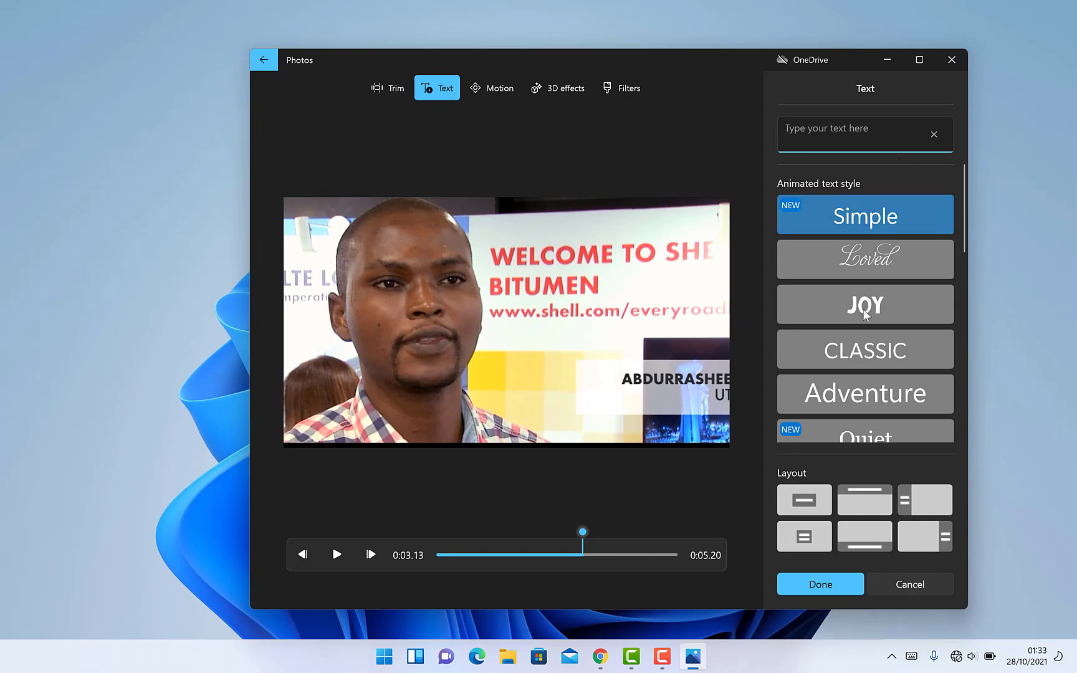
scroll(931, 273, "down", 8)
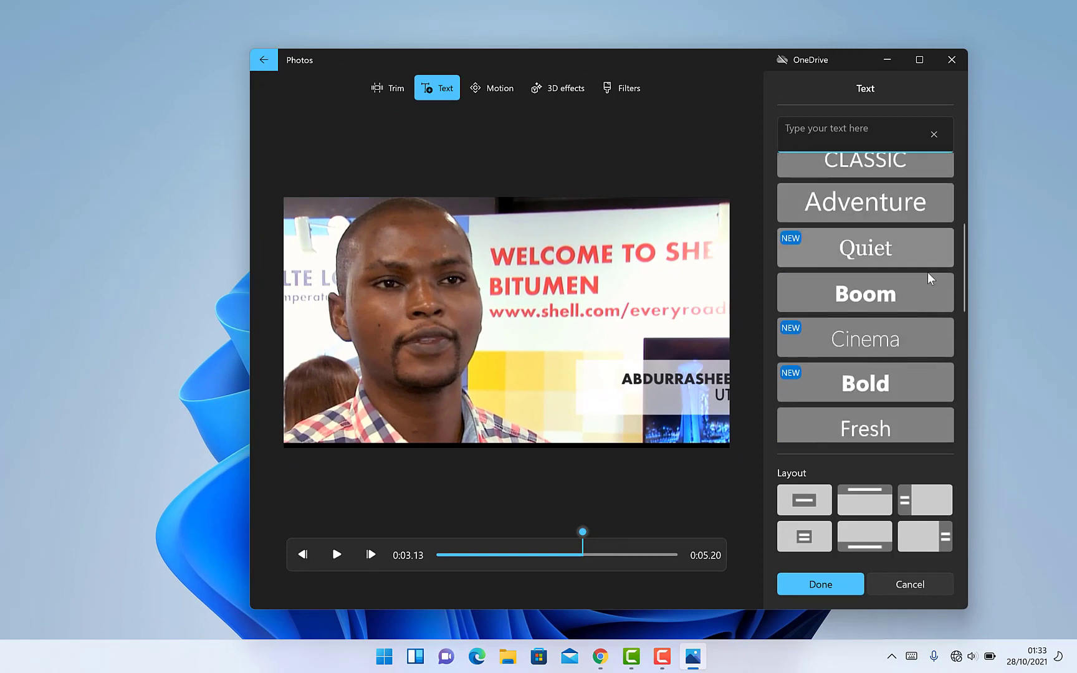
left_click(505, 88)
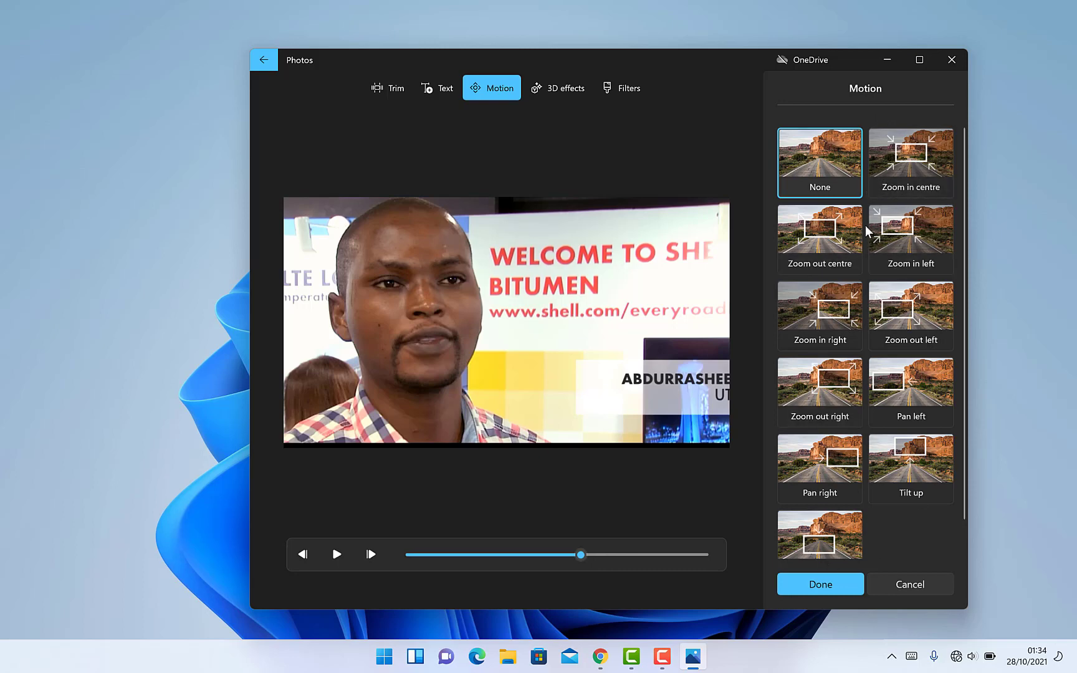
left_click(573, 89)
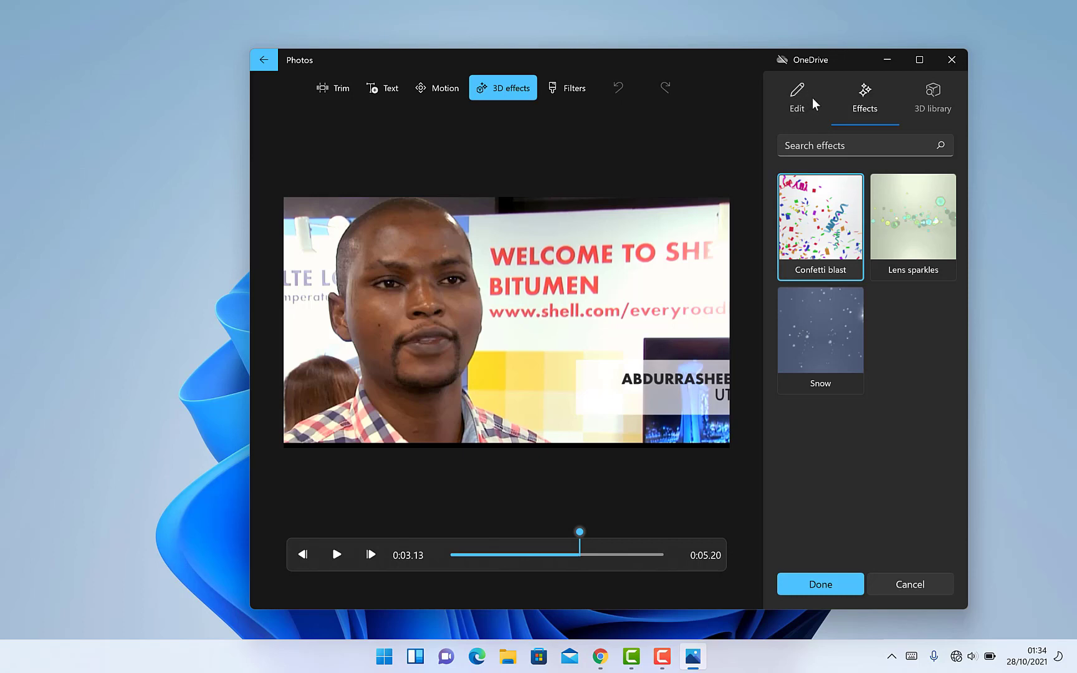
left_click(576, 85)
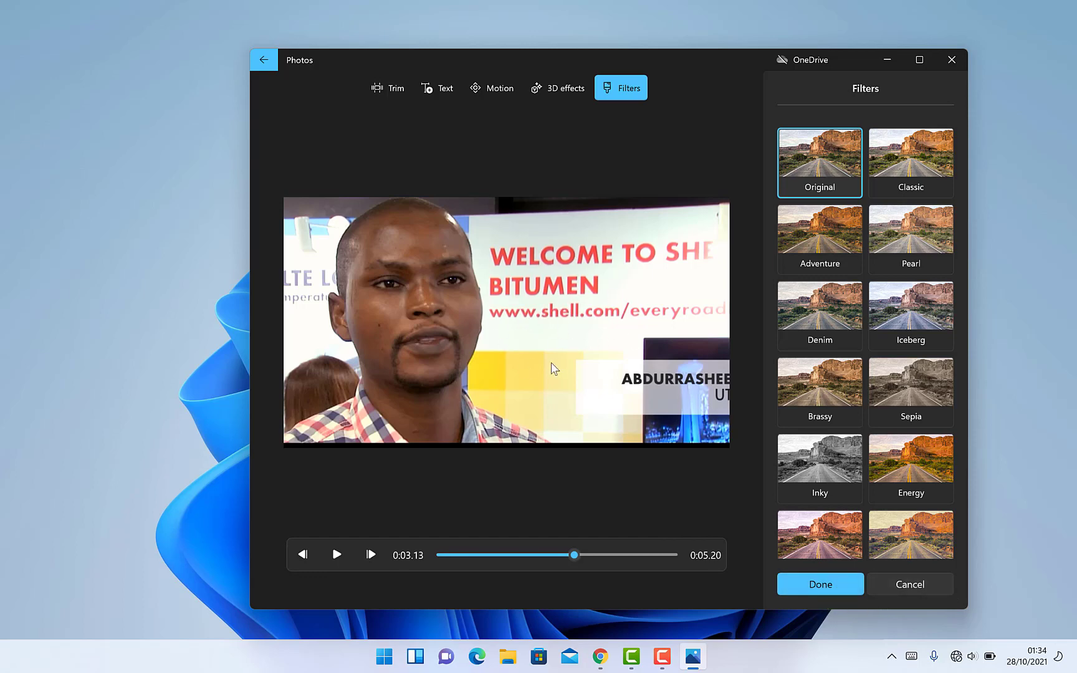
left_click(898, 575)
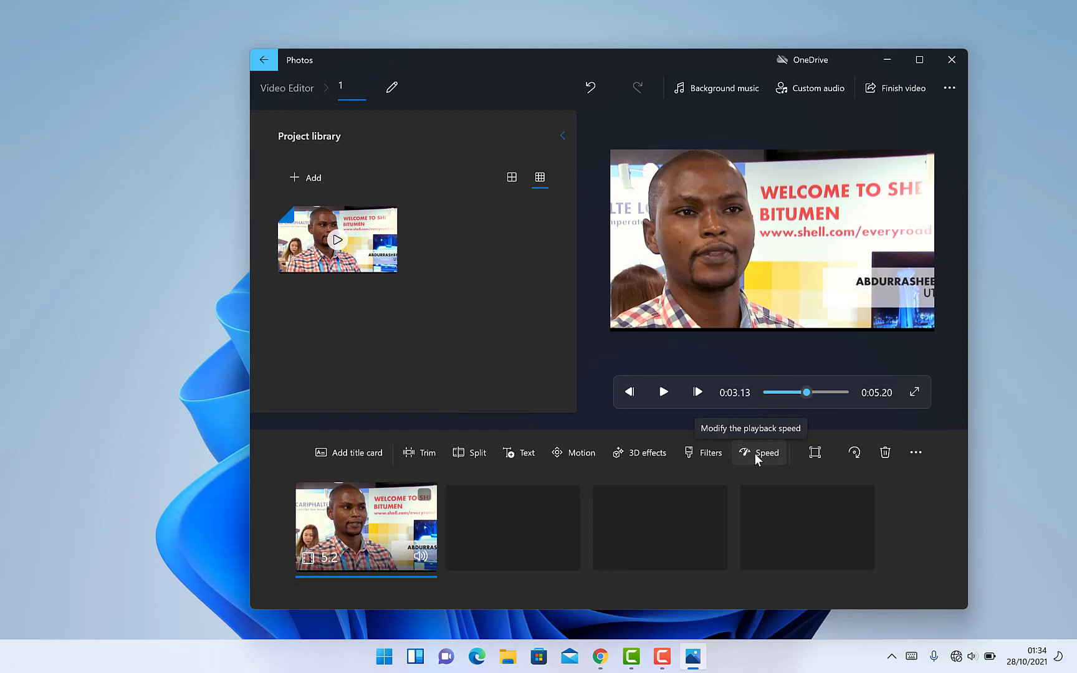
left_click(919, 454)
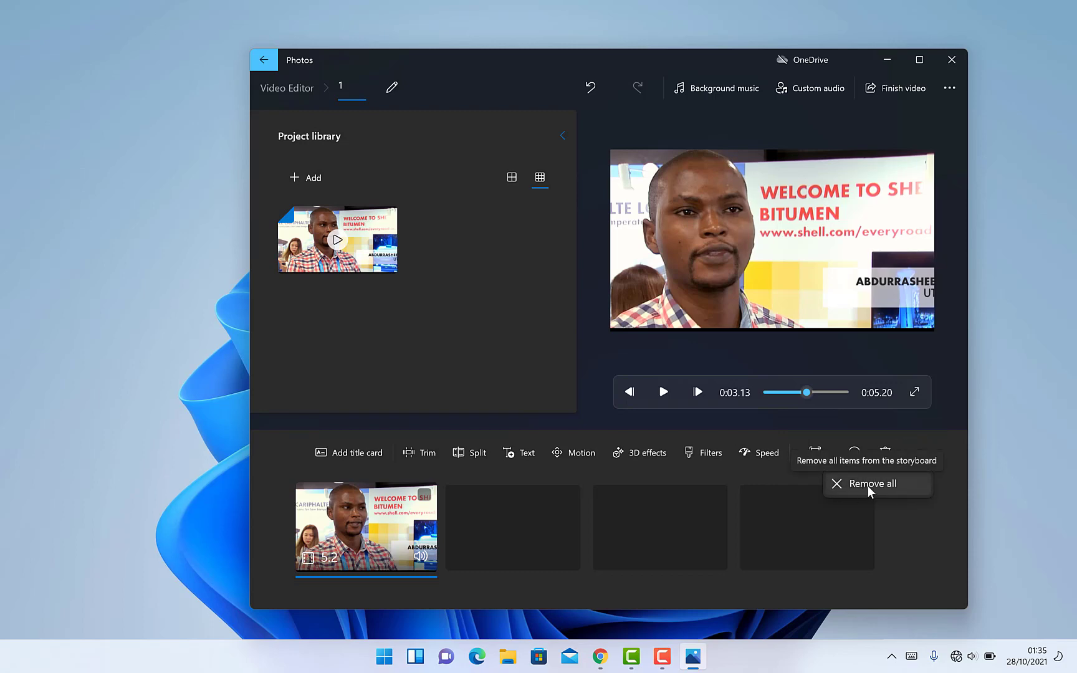
left_click(904, 504)
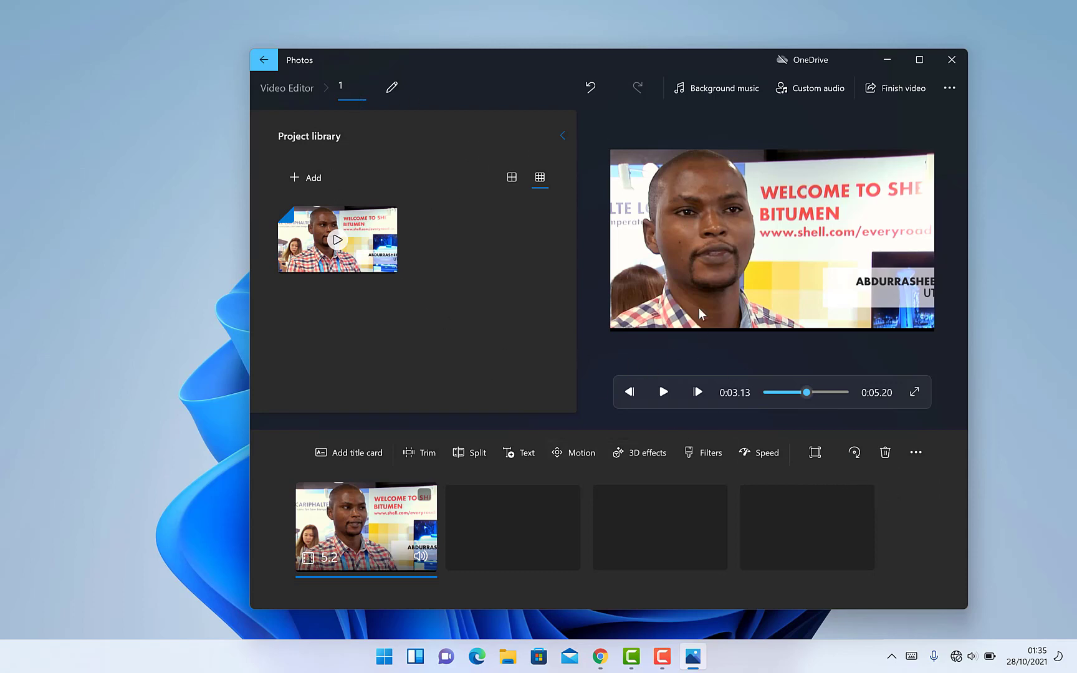
Leave the video project, return to the photo collection and open the August 2019 photo for editing.
left_click(270, 66)
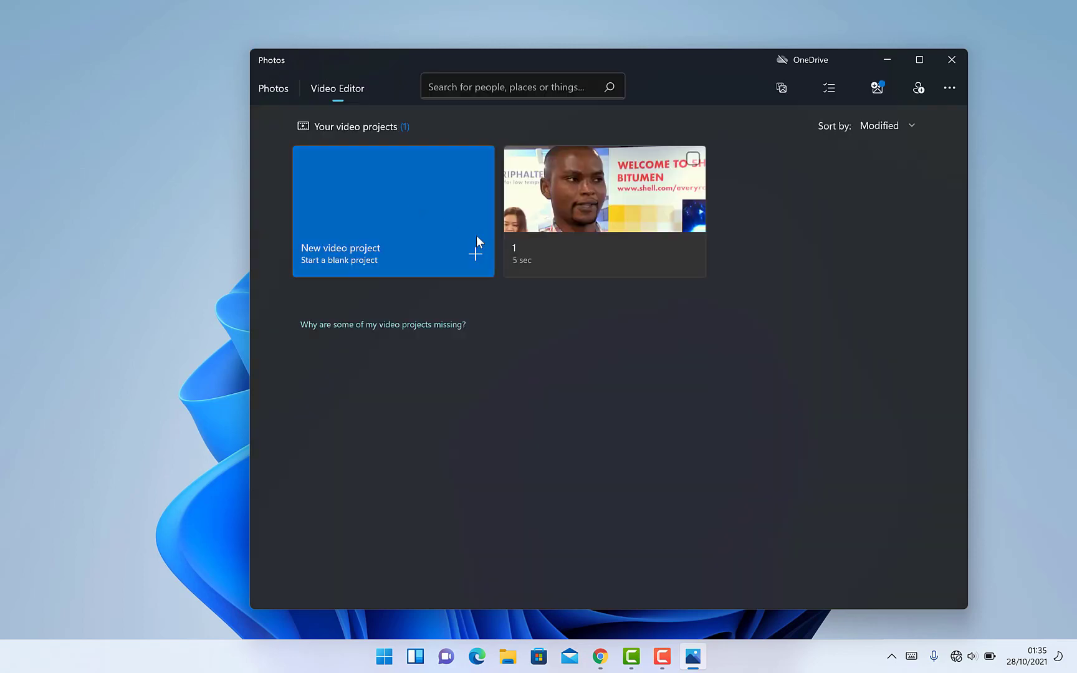
left_click(273, 89)
scroll(522, 508, "down", 3)
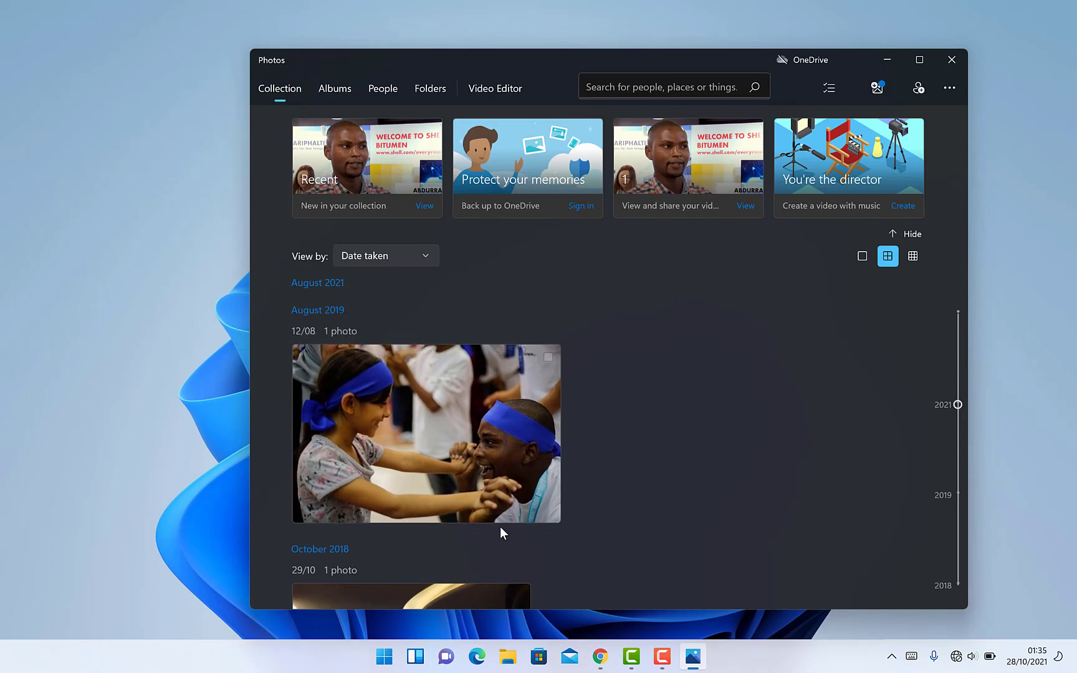
left_click(462, 435)
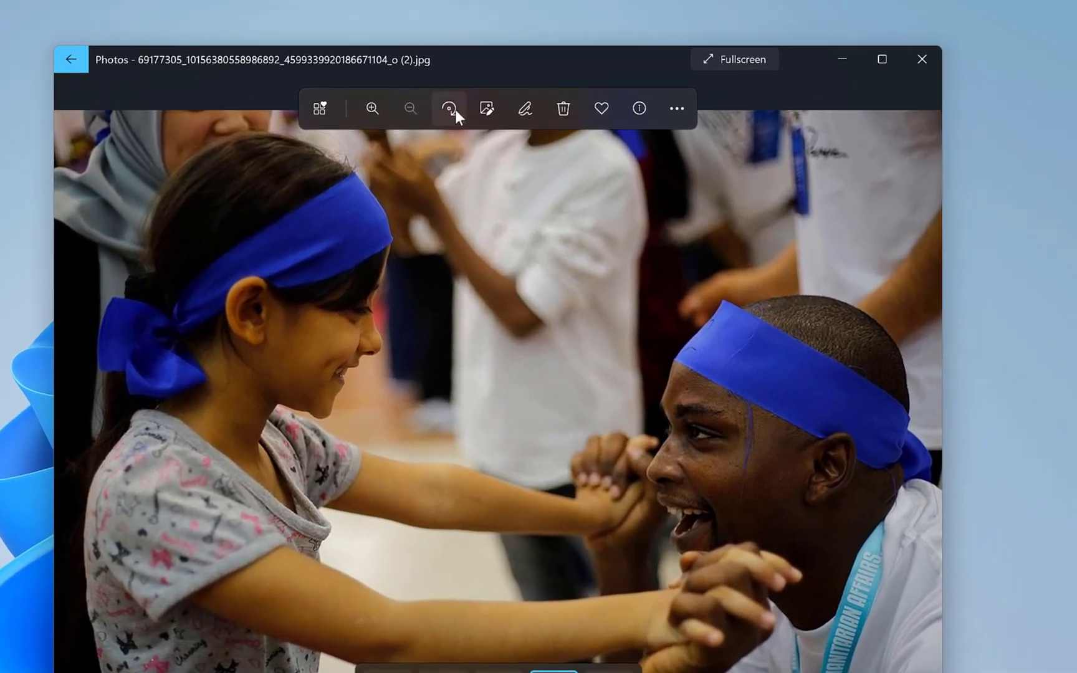
left_click(488, 108)
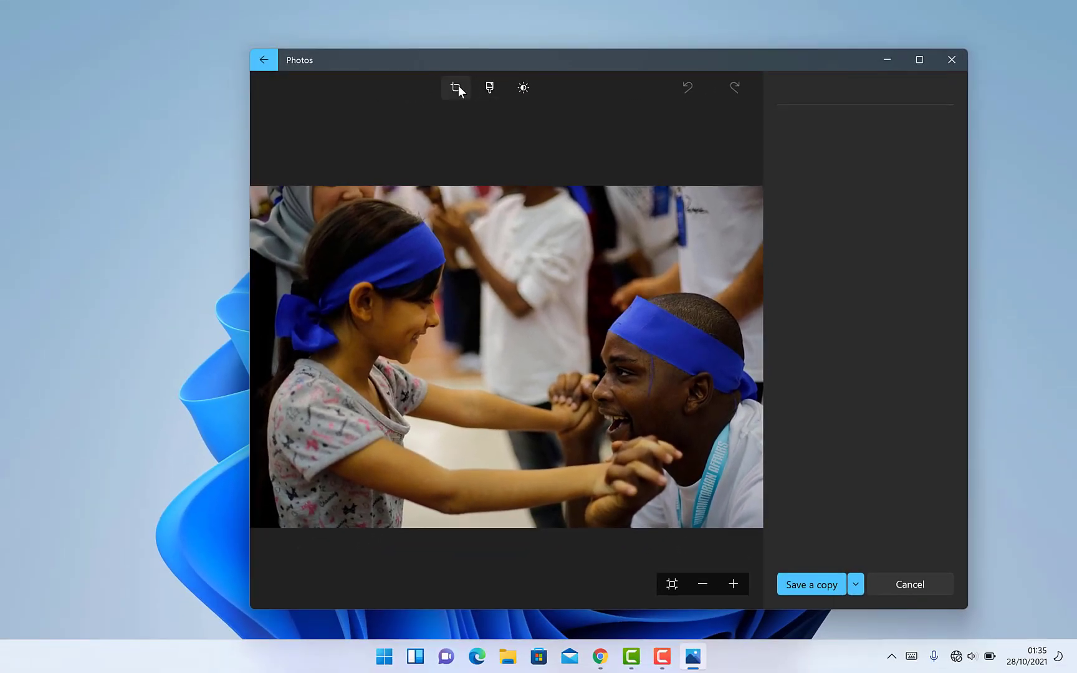
Examine the photo's Crop & rotate controls and available aspect ratios, keeping the Custom ratio.
left_click(457, 88)
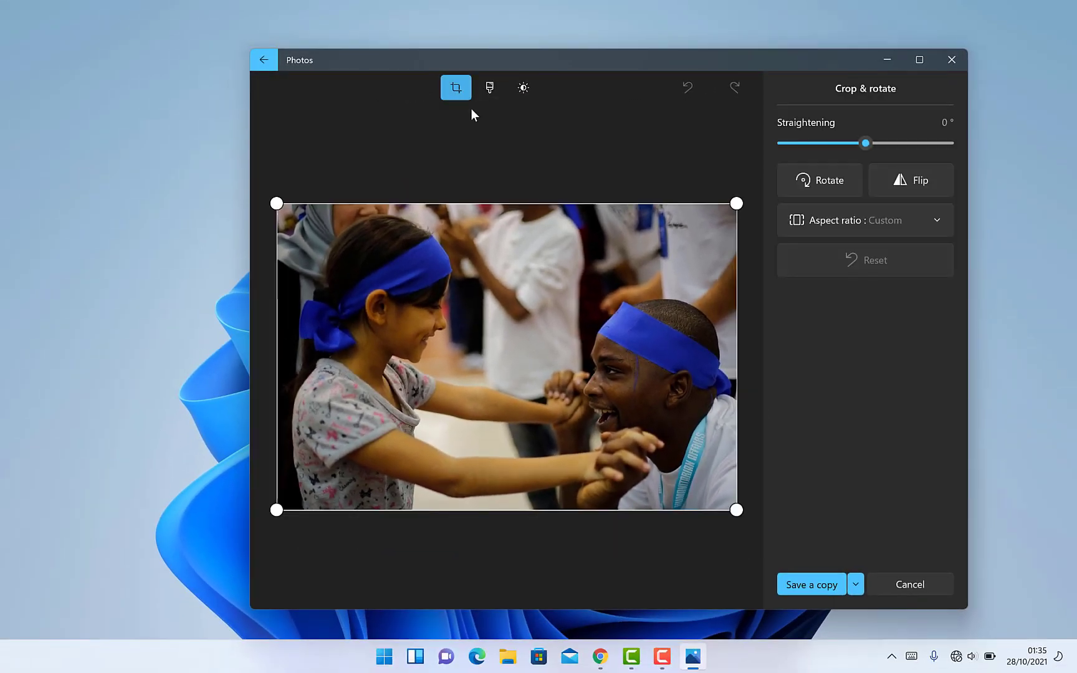
mouse_move(735, 203)
left_mouse_down()
mouse_move(701, 228)
mouse_move(751, 200)
left_mouse_up()
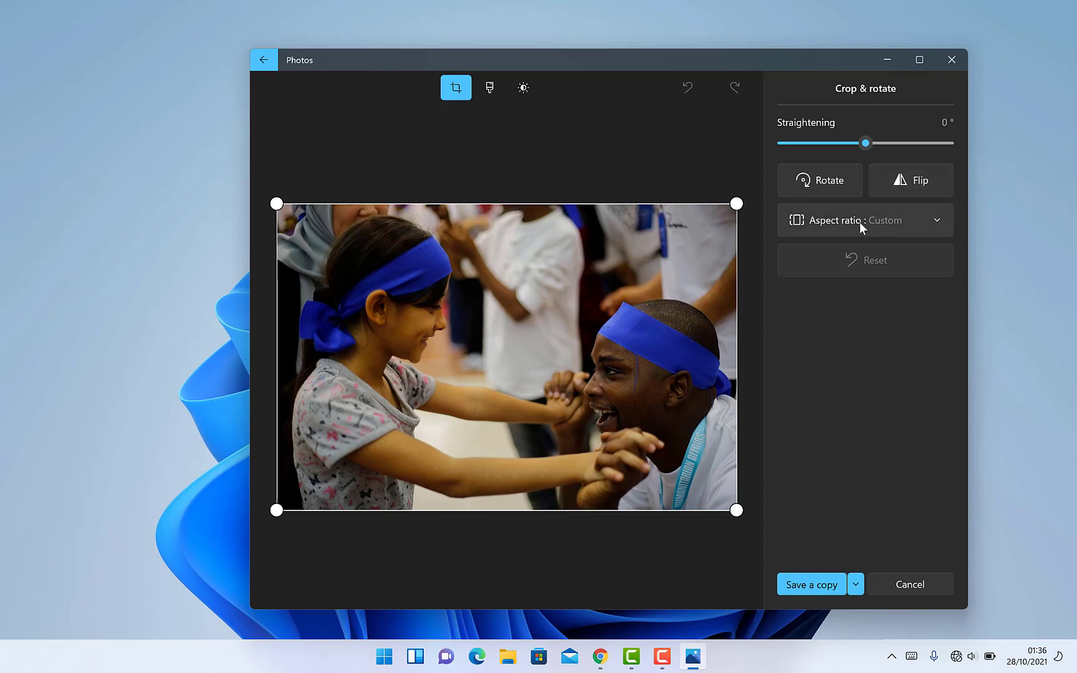
left_click(940, 217)
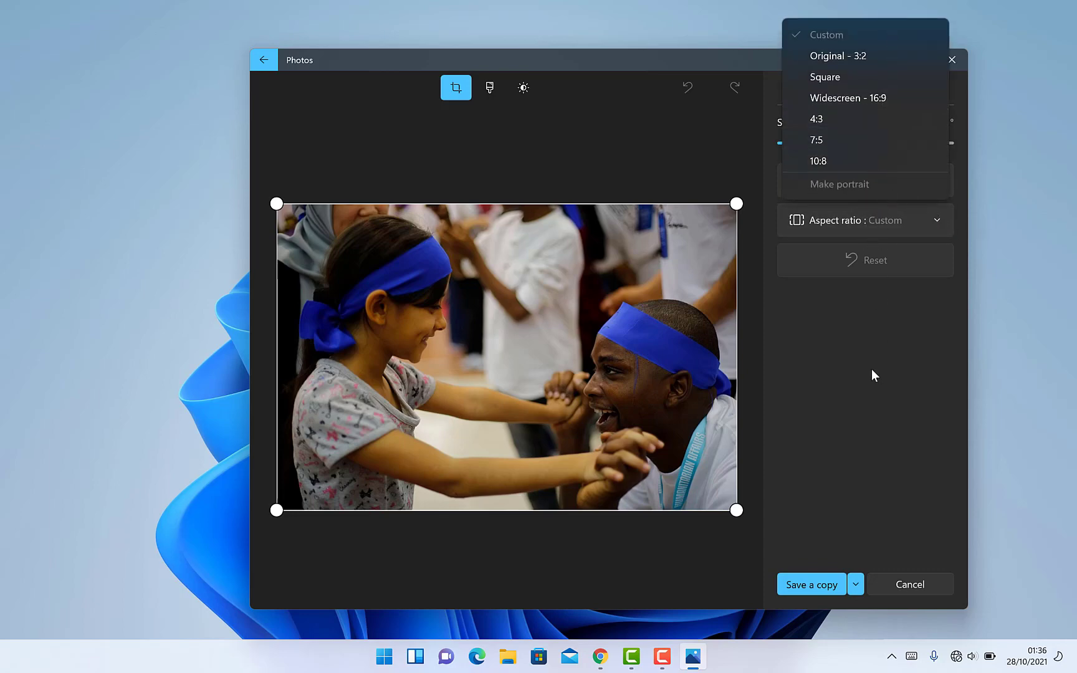
left_click(809, 326)
Try the Rouge filter on the photo, apply the Slate filter instead, and open the photo's Adjustments.
left_click(496, 89)
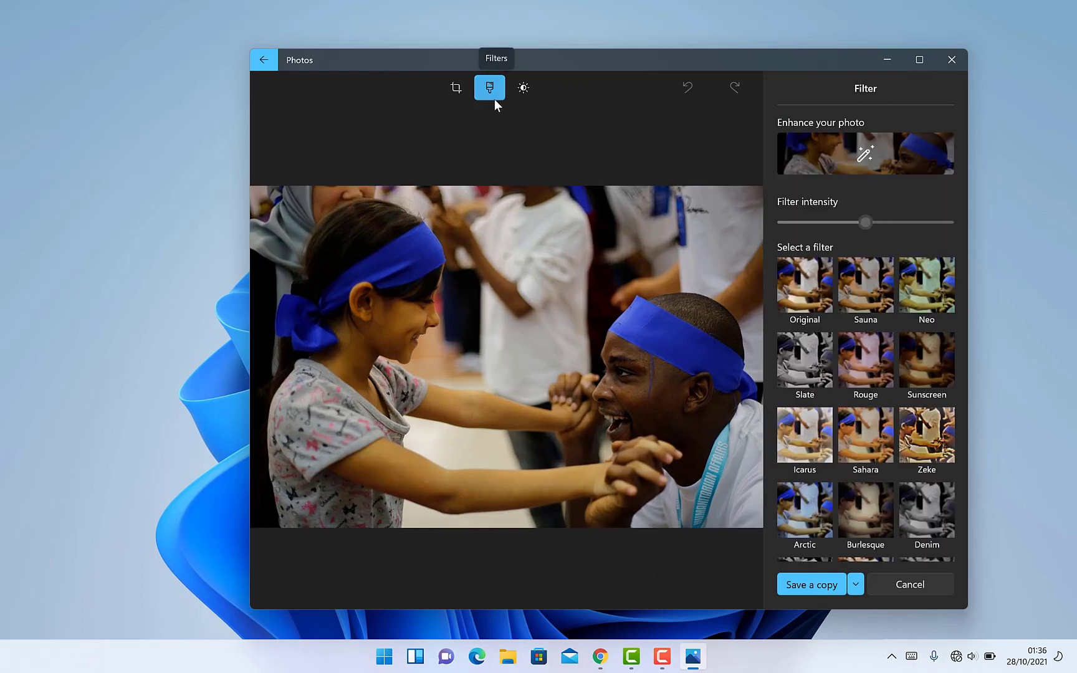
left_click(859, 365)
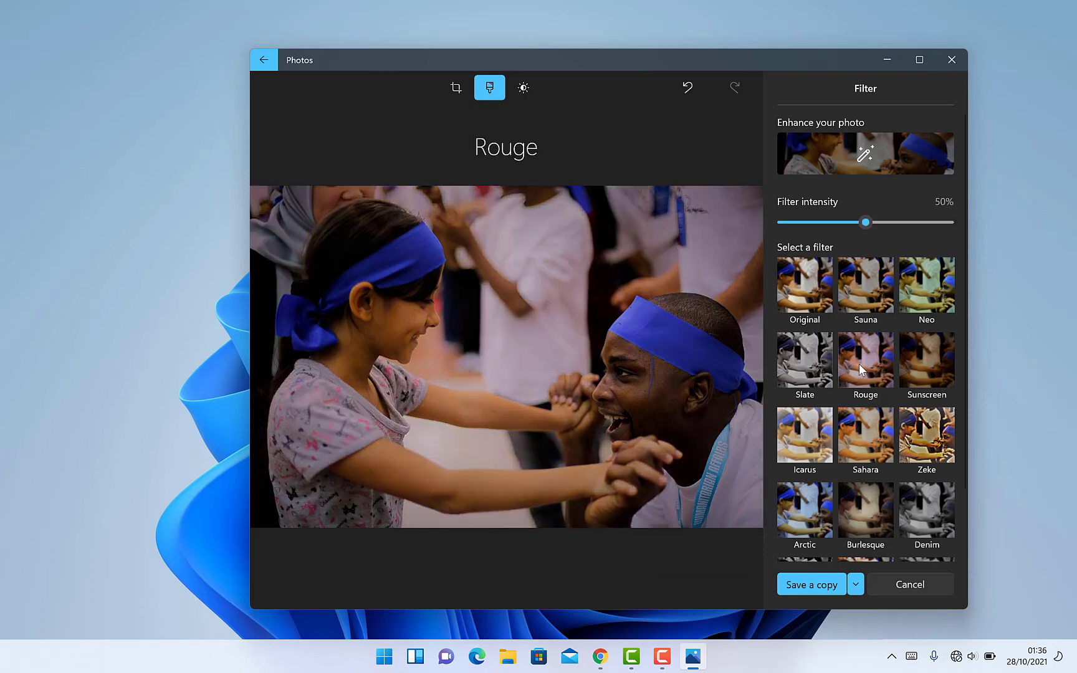
left_click(790, 377)
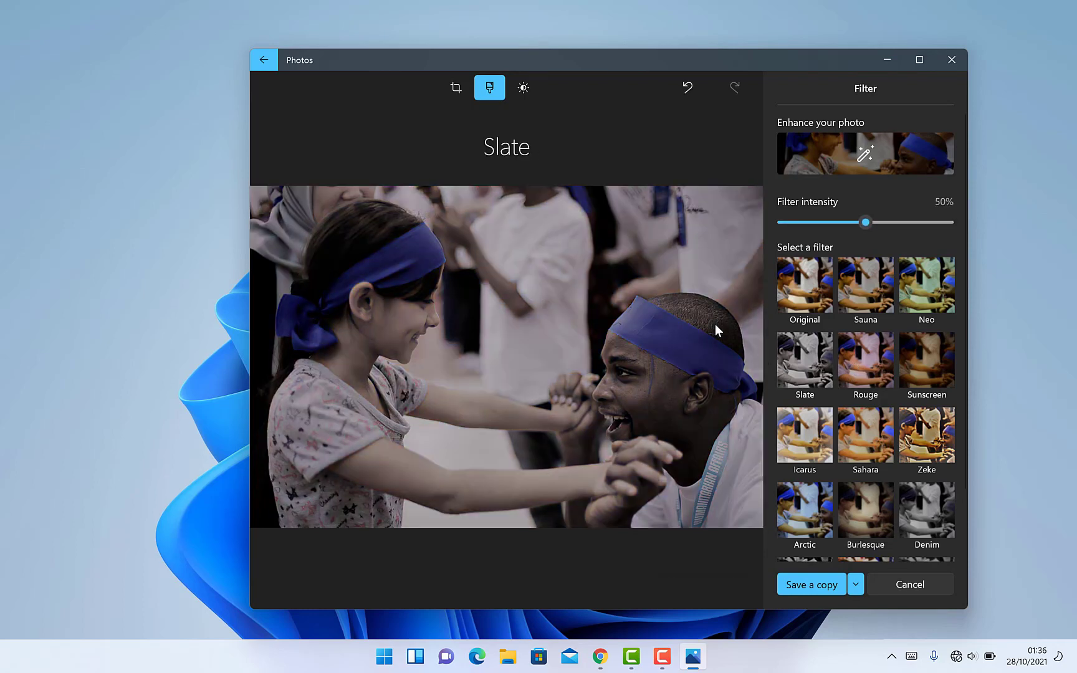
left_click(526, 87)
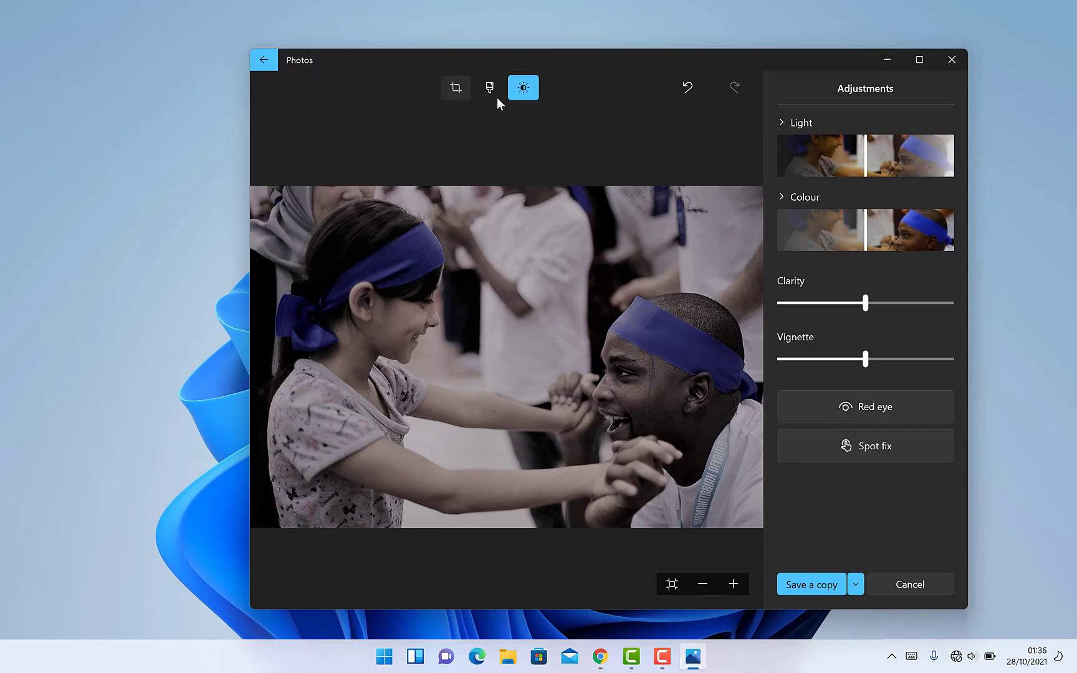
Undo the Slate filter on the photo and leave the editor for the photo viewer.
left_click(680, 86)
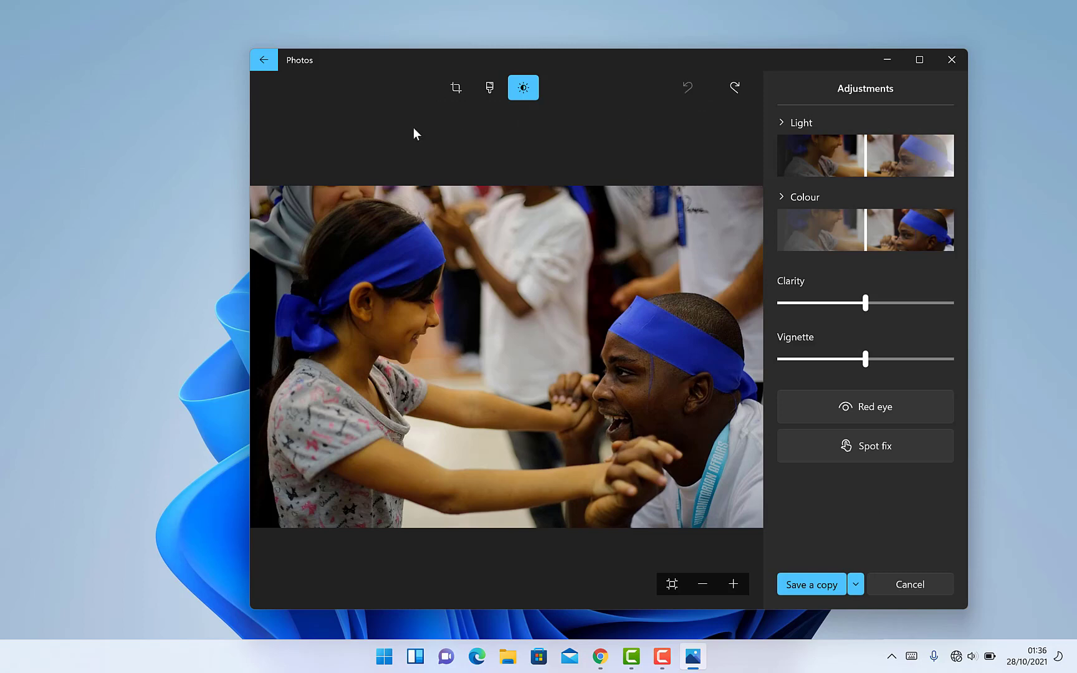
left_click(275, 57)
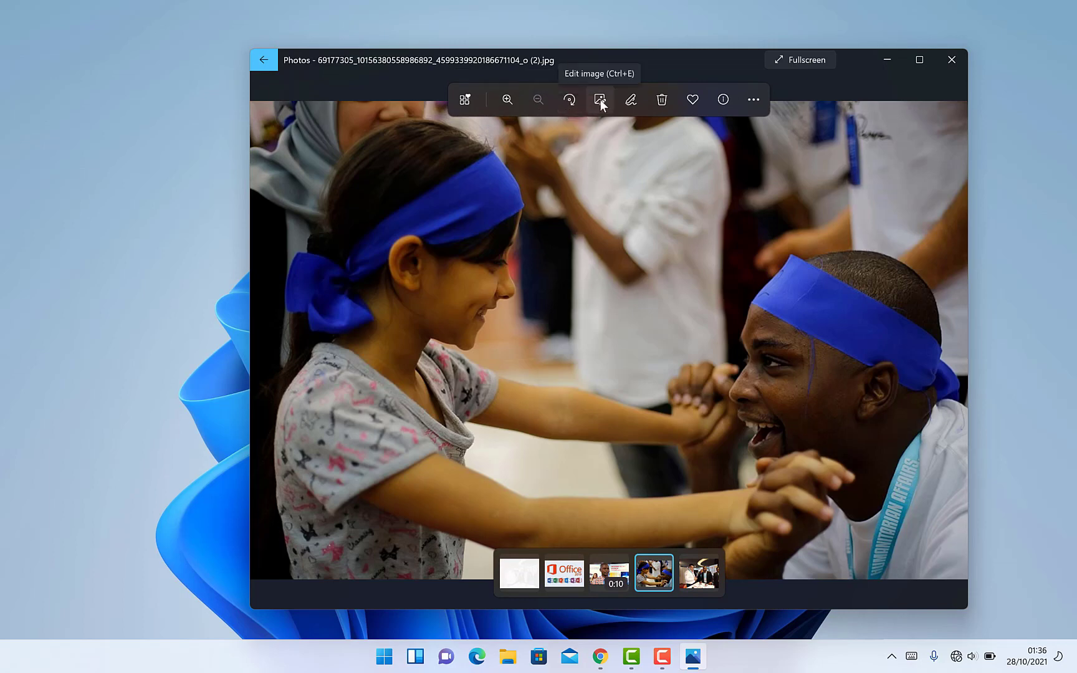
Draw a short light-blue pen stroke across the middle of the photo, erase it and leave drawing mode.
left_click(634, 100)
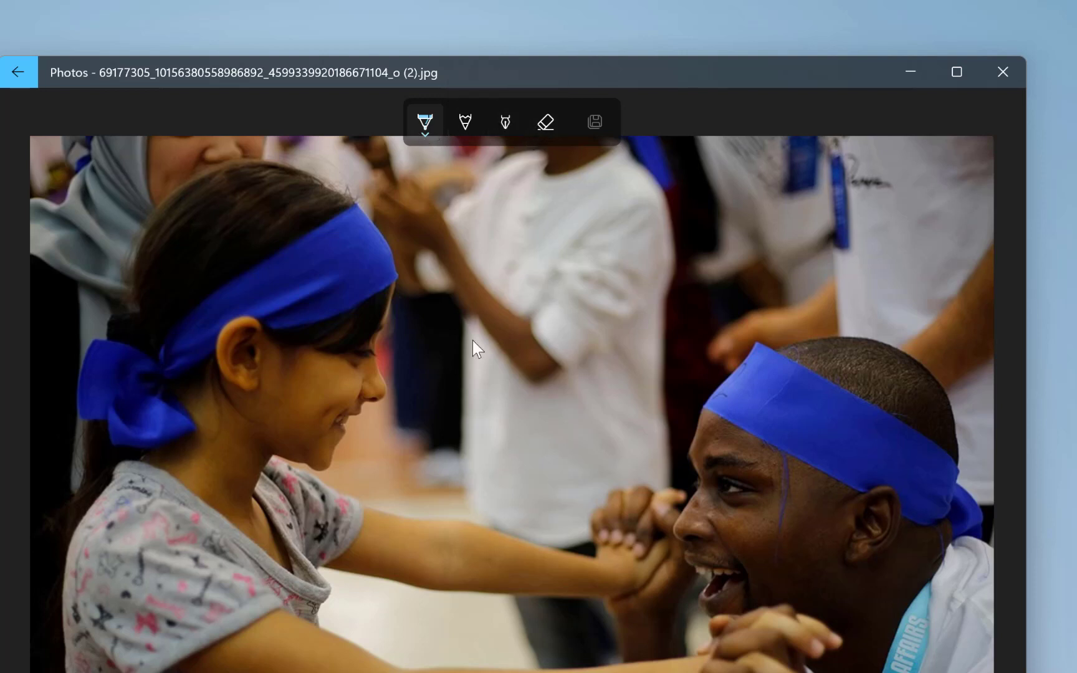
left_click_drag(440, 373, 519, 304)
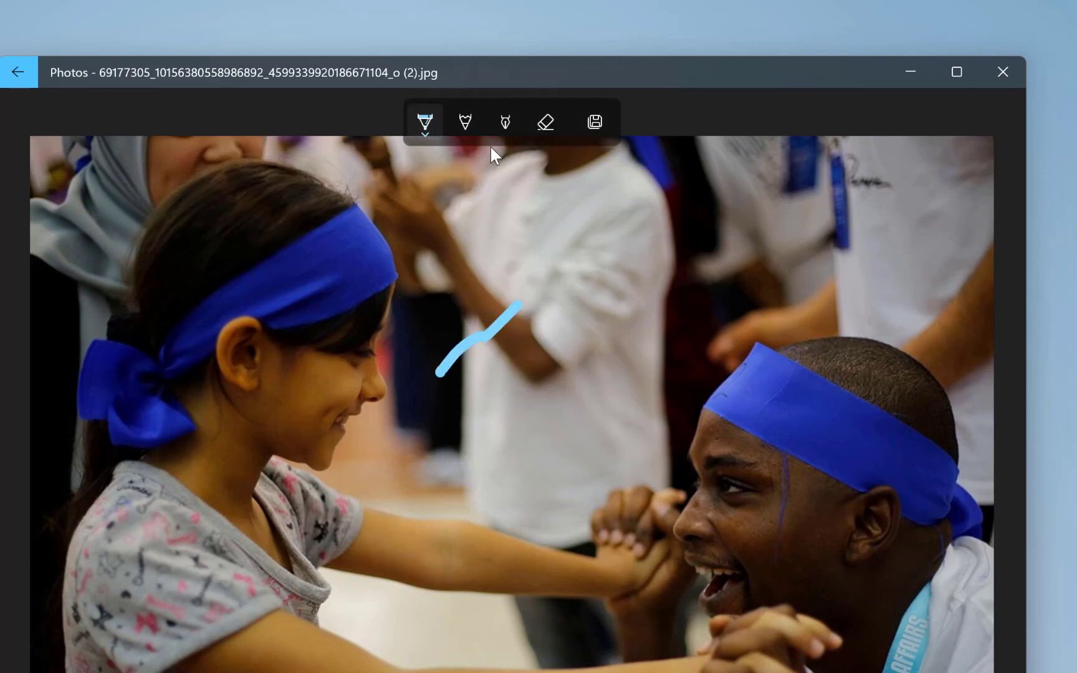
left_click(546, 122)
left_click_drag(511, 312, 604, 399)
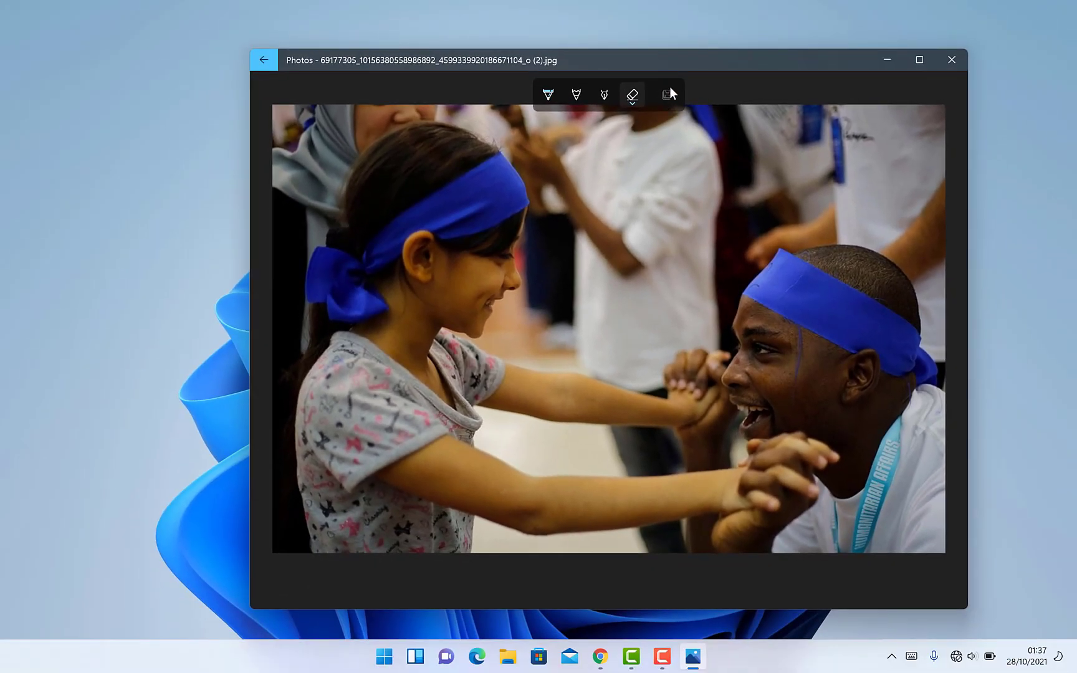
left_click(665, 97)
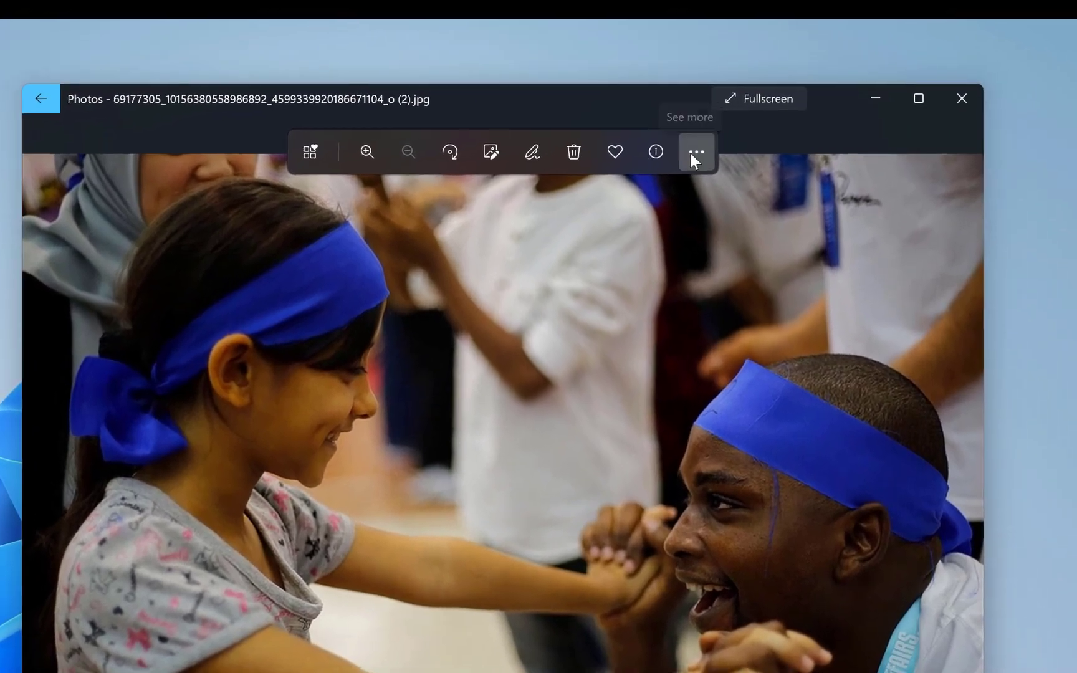
Examine the photo's additional options, from Save as and Resize to Edit more and Settings, and close the list without choosing any.
left_click(754, 99)
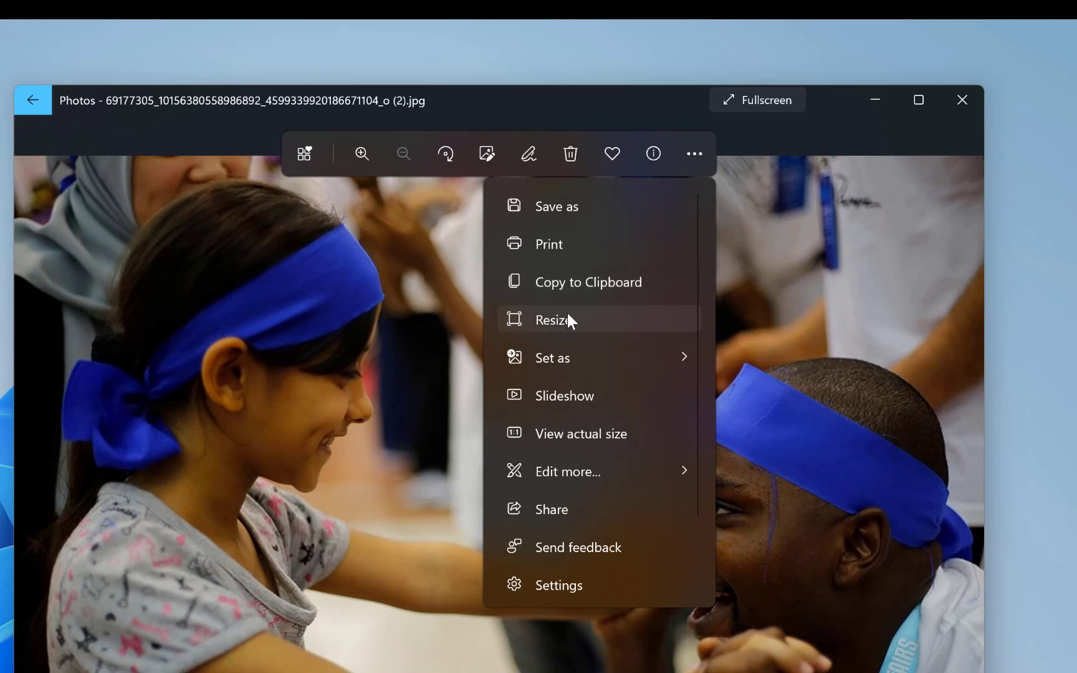
mouse_move(640, 362)
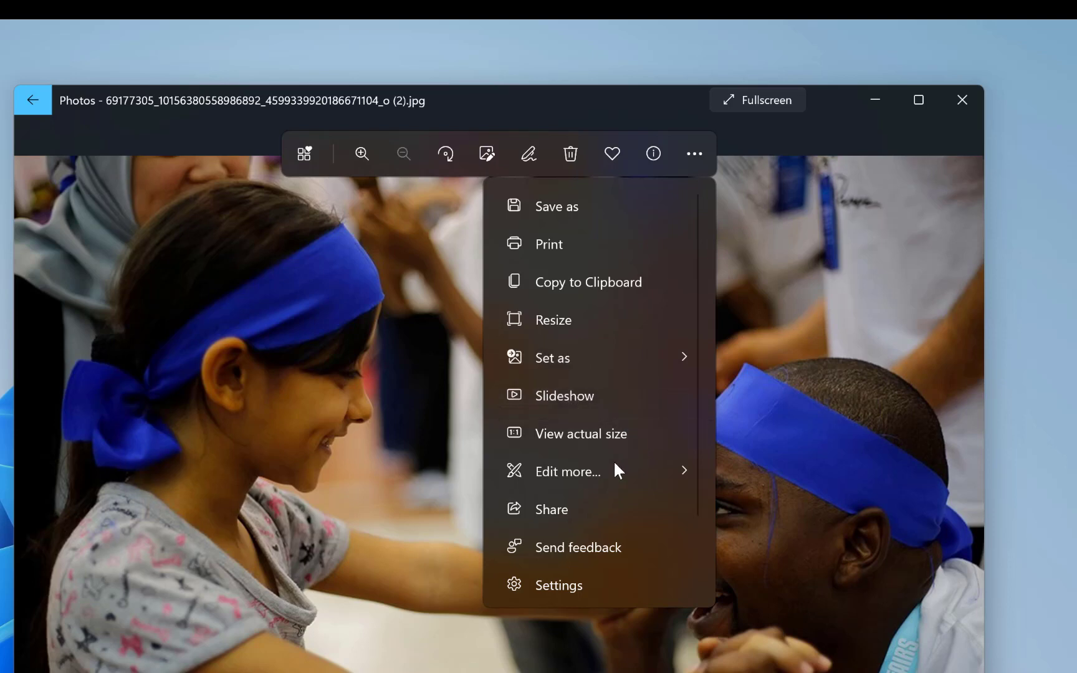
mouse_move(633, 477)
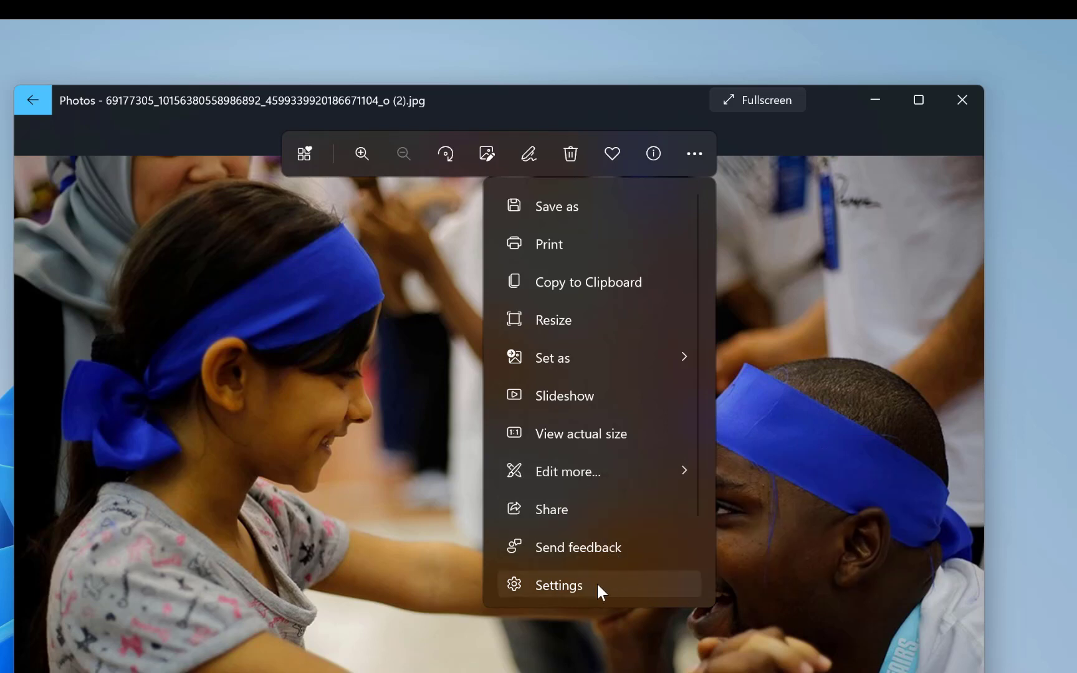
left_click(530, 97)
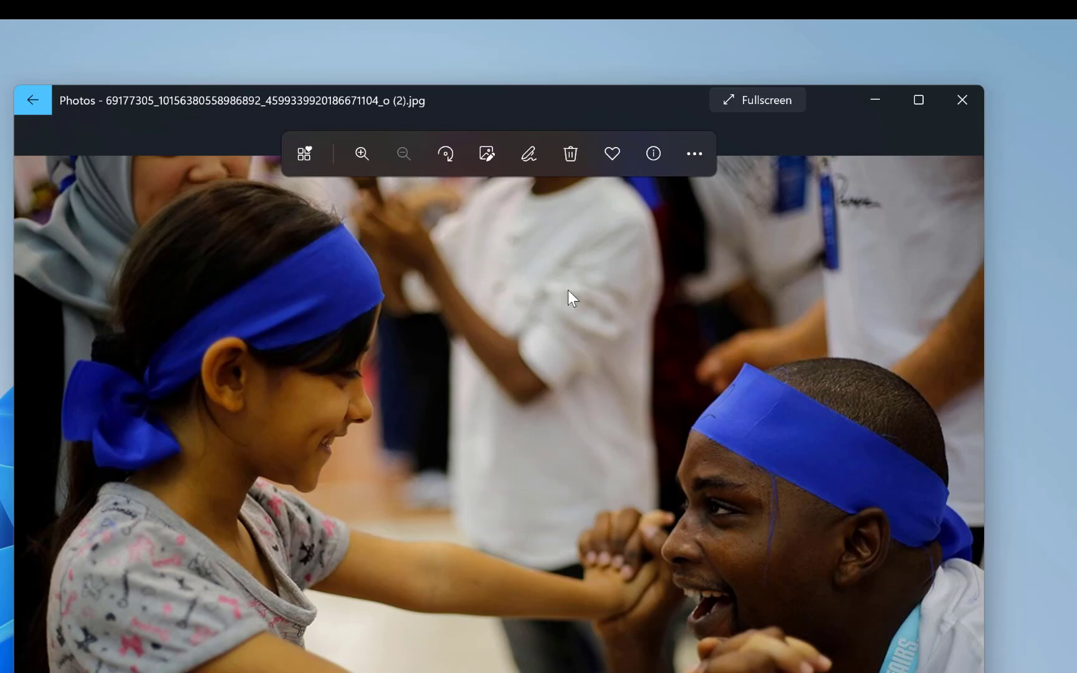